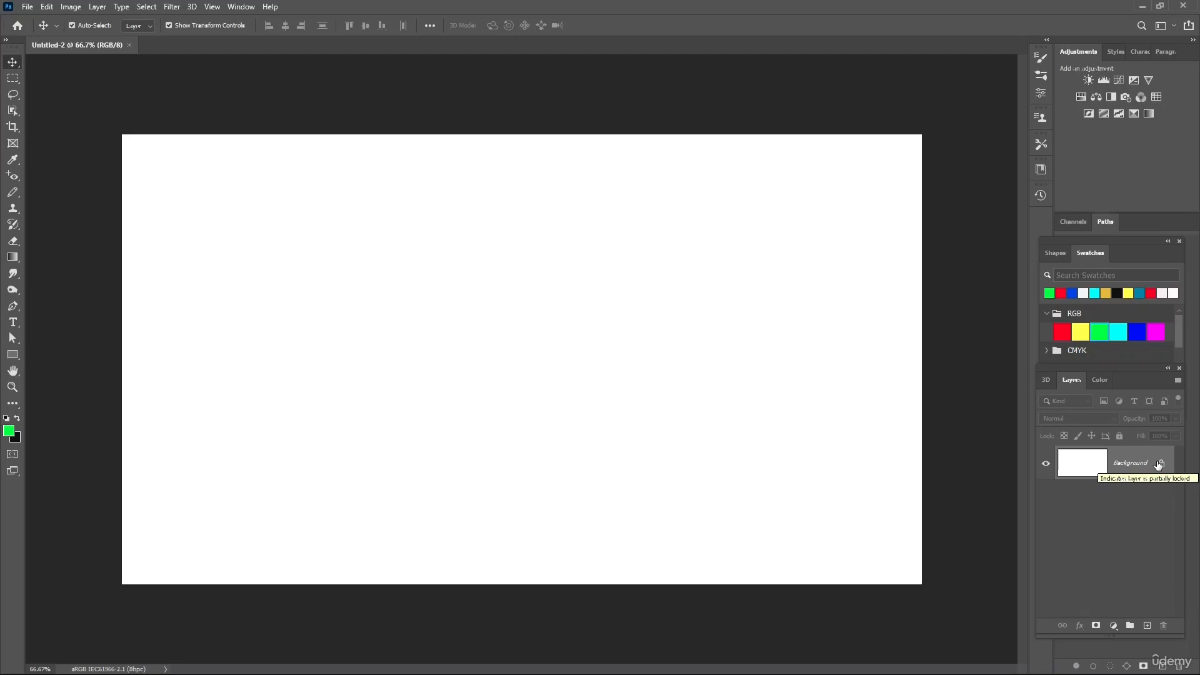
left_click(1159, 465)
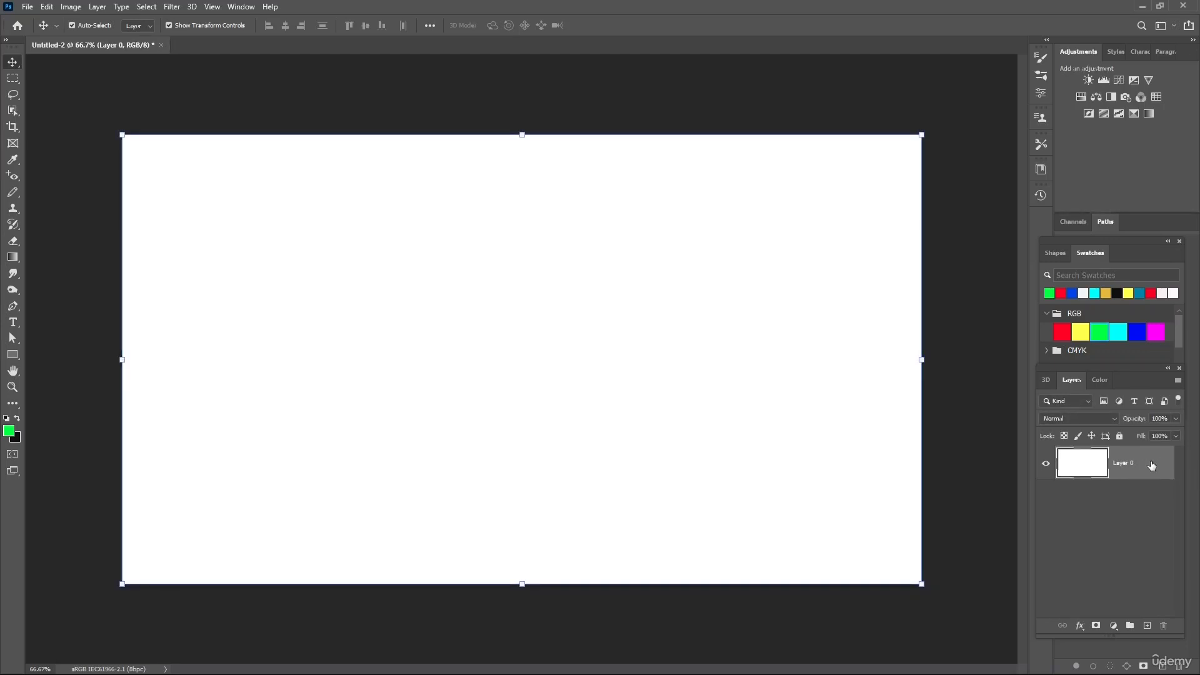
key("ctrl+z")
double_click(1151, 466)
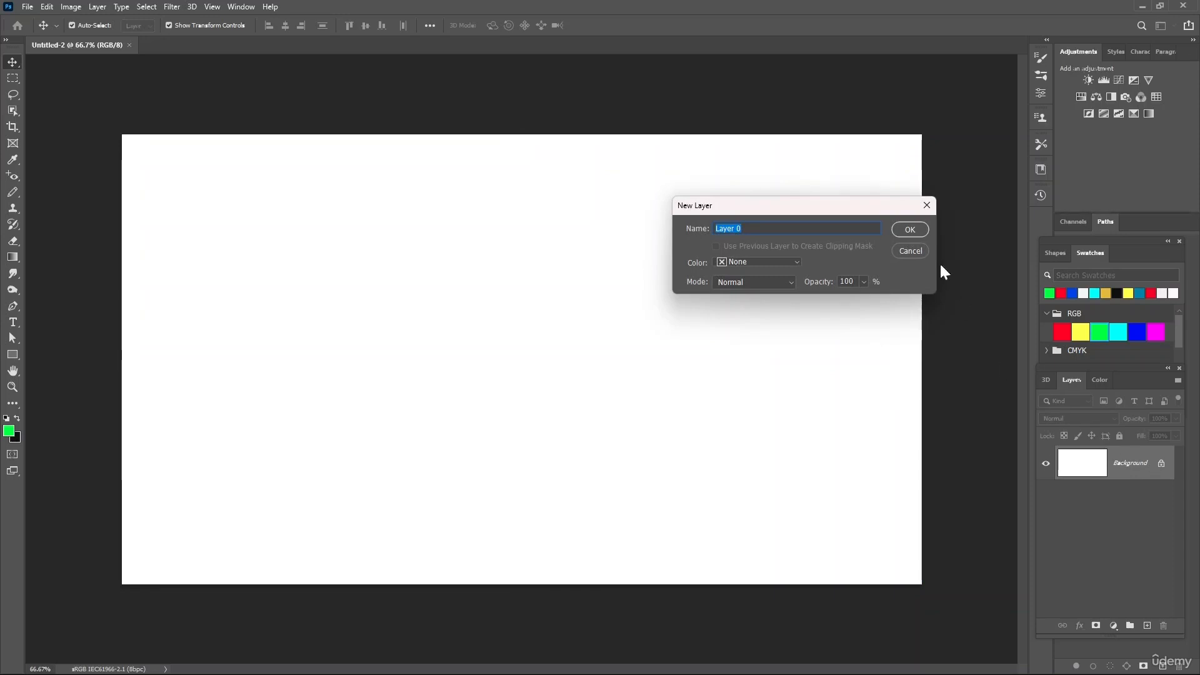
left_click(927, 205)
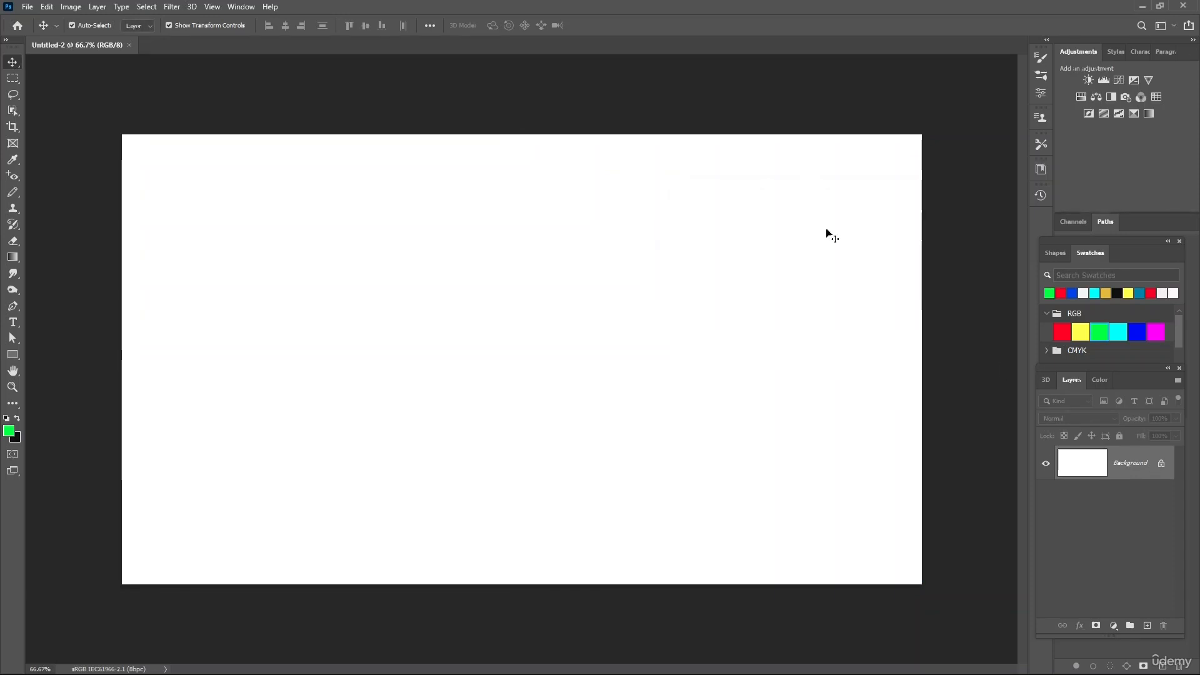
- Unlock the Background layer and draw a wide paragraph text box across the middle of the canvas
left_click(1163, 464)
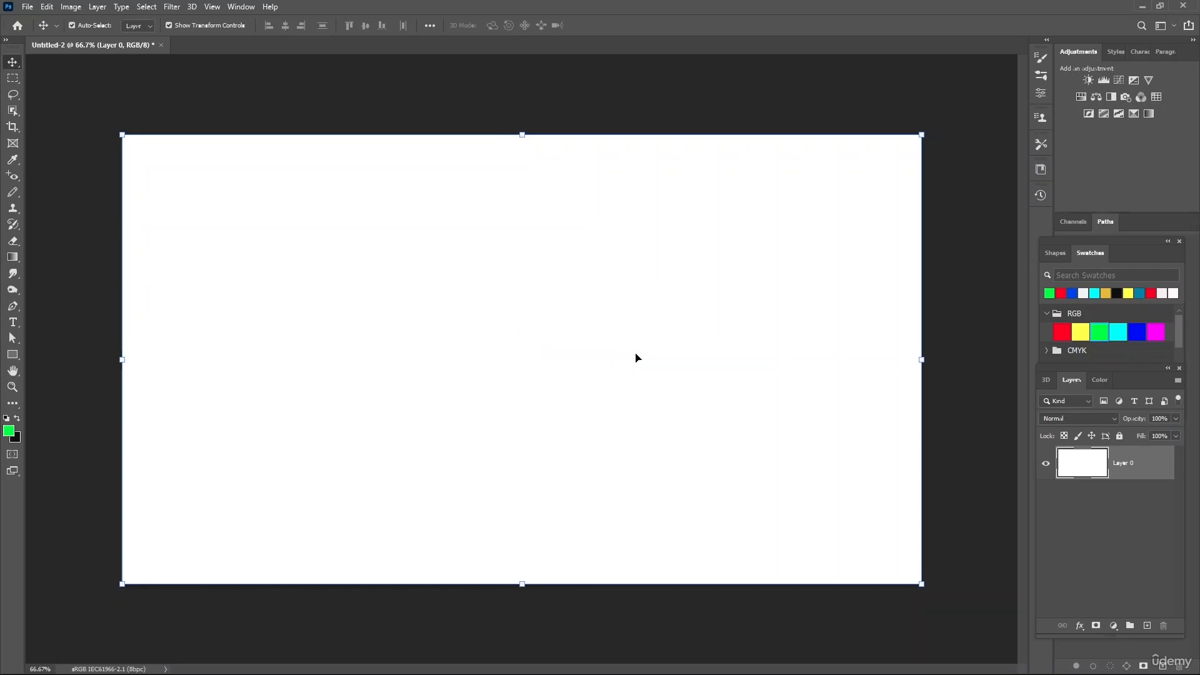
left_click(13, 322)
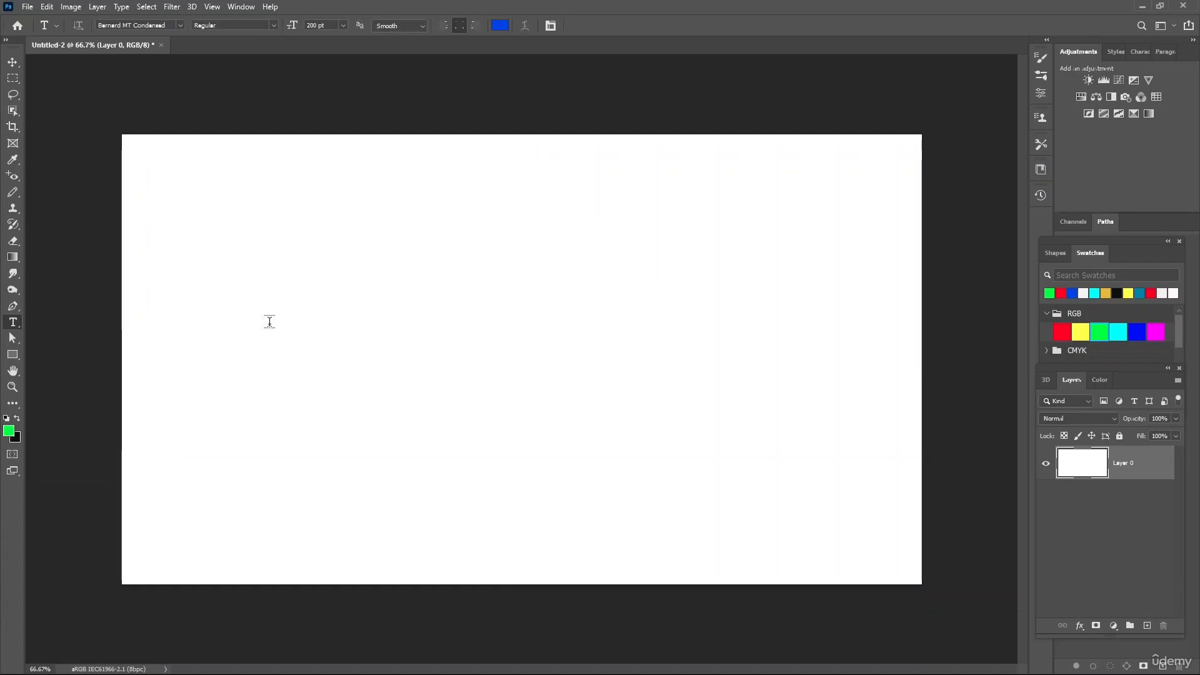
left_click_drag(269, 324, 671, 379)
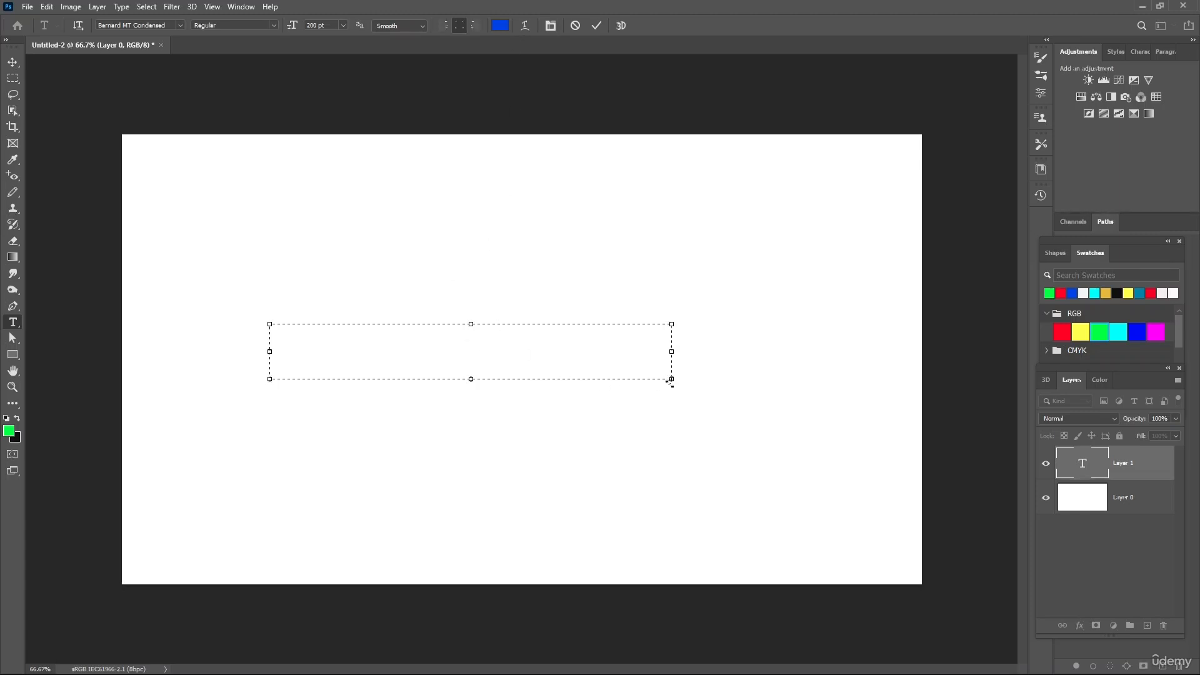
left_click_drag(672, 379, 759, 459)
- Replace the placeholder text in the text box with the word TEXT
left_click_drag(683, 397, 294, 352)
type("TEXTIPSUM")
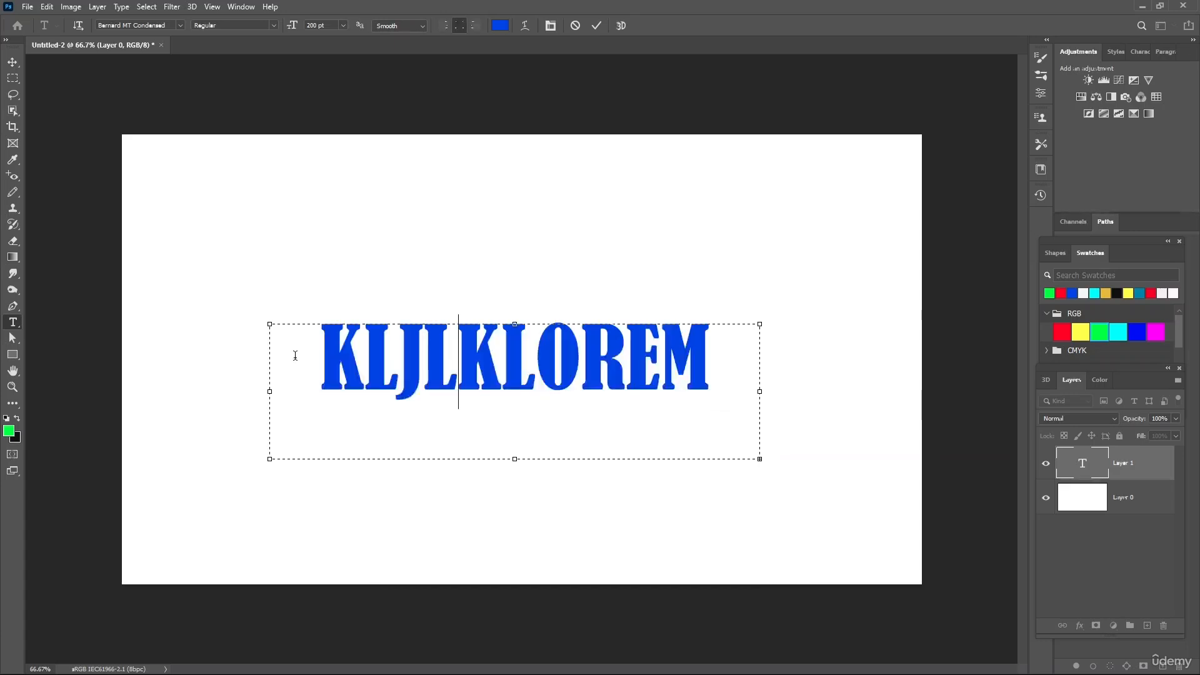
key("Left")
key("Left")
key("Left")
key("Left")
key("BackSpace")
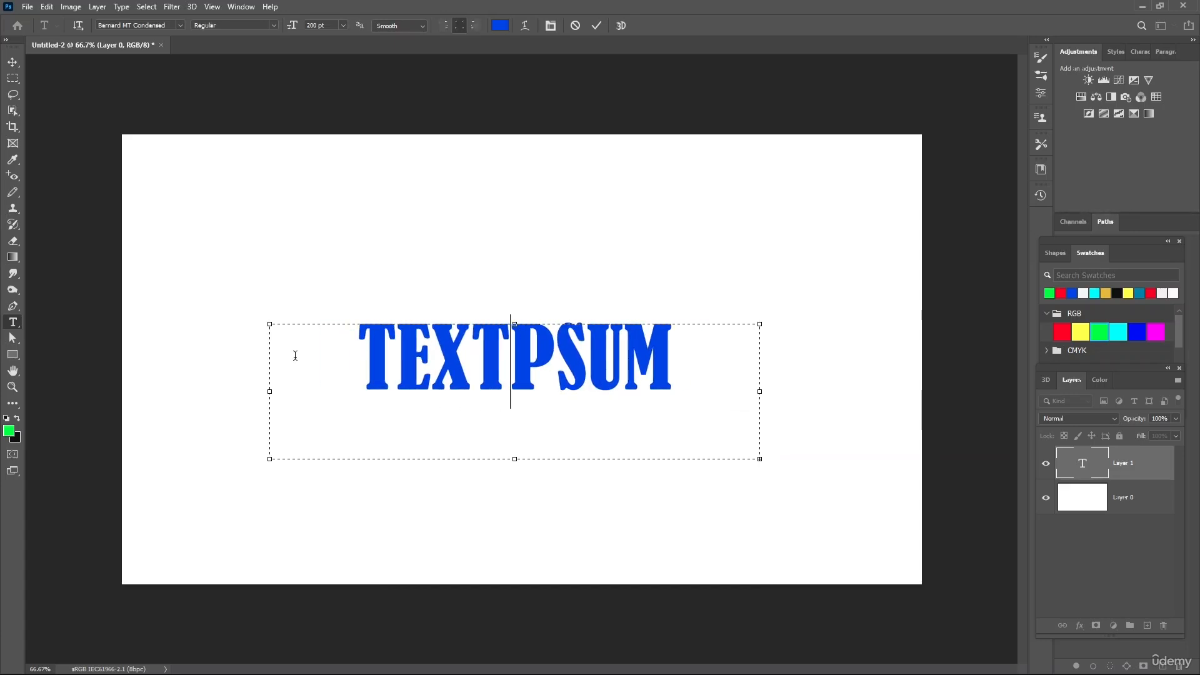
key("Right")
key("Left")
key("Left")
key("Left")
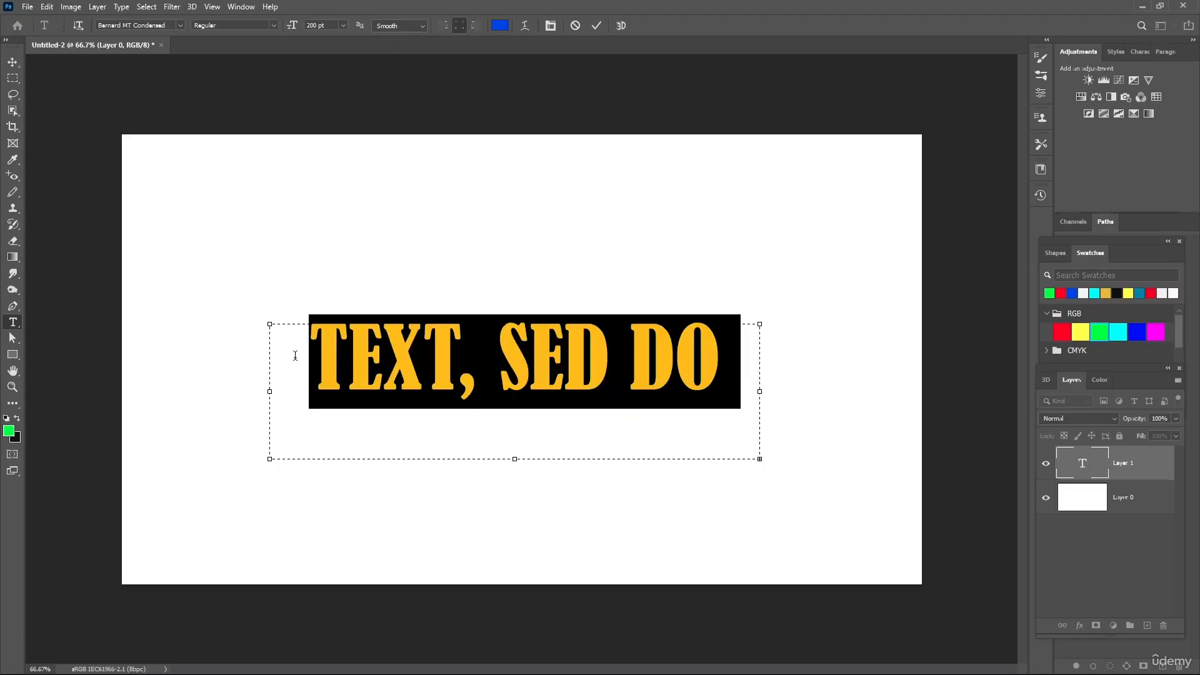
type("TEXT")
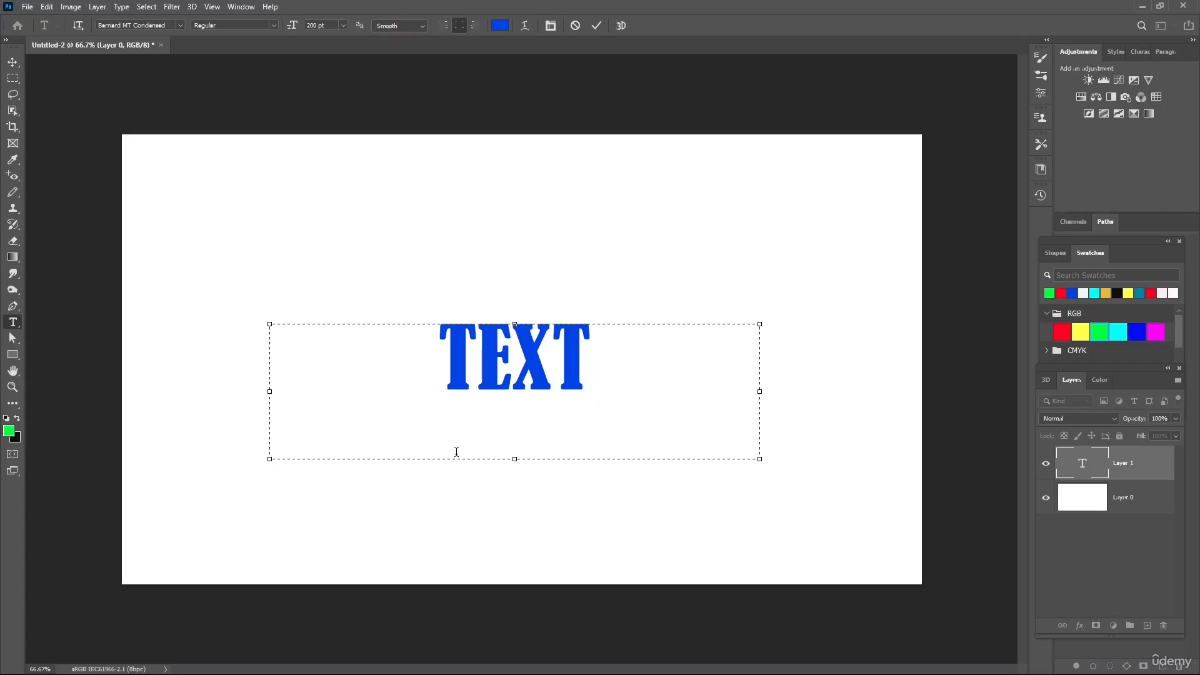
- Keep the word TEXT centred, change its font to Bodoni MT, and commit the text edit
left_click(443, 25)
left_click(456, 25)
left_click(180, 26)
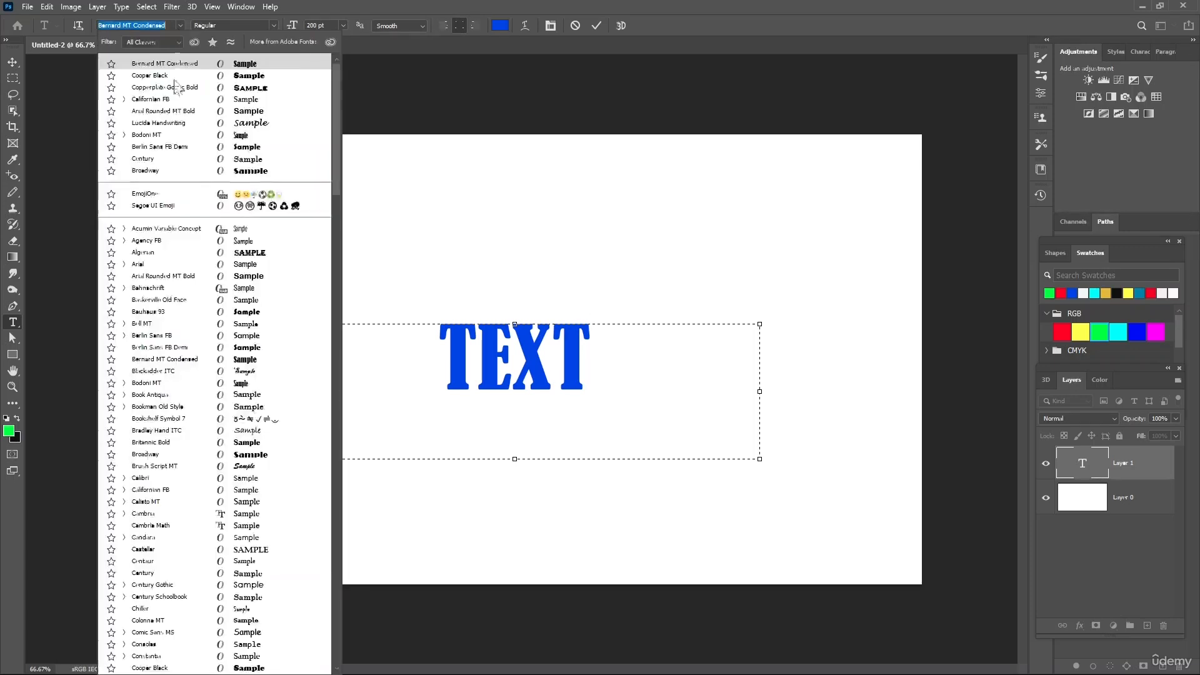
left_click(461, 362)
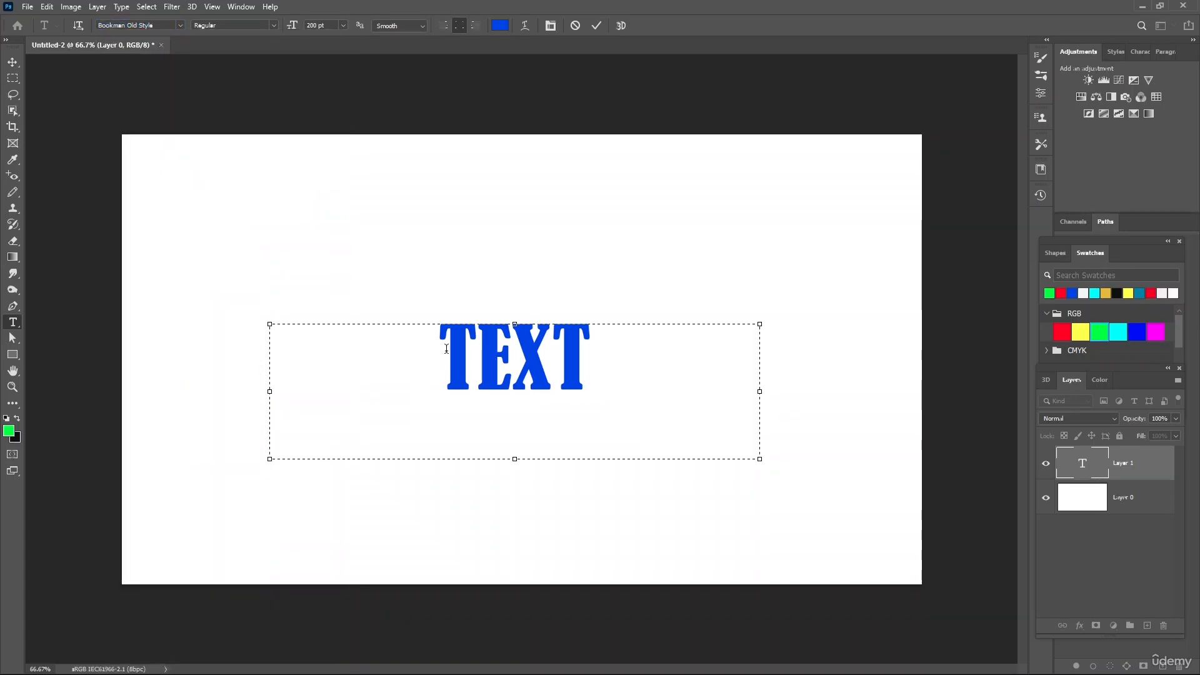
left_click_drag(444, 350, 587, 357)
left_click(180, 25)
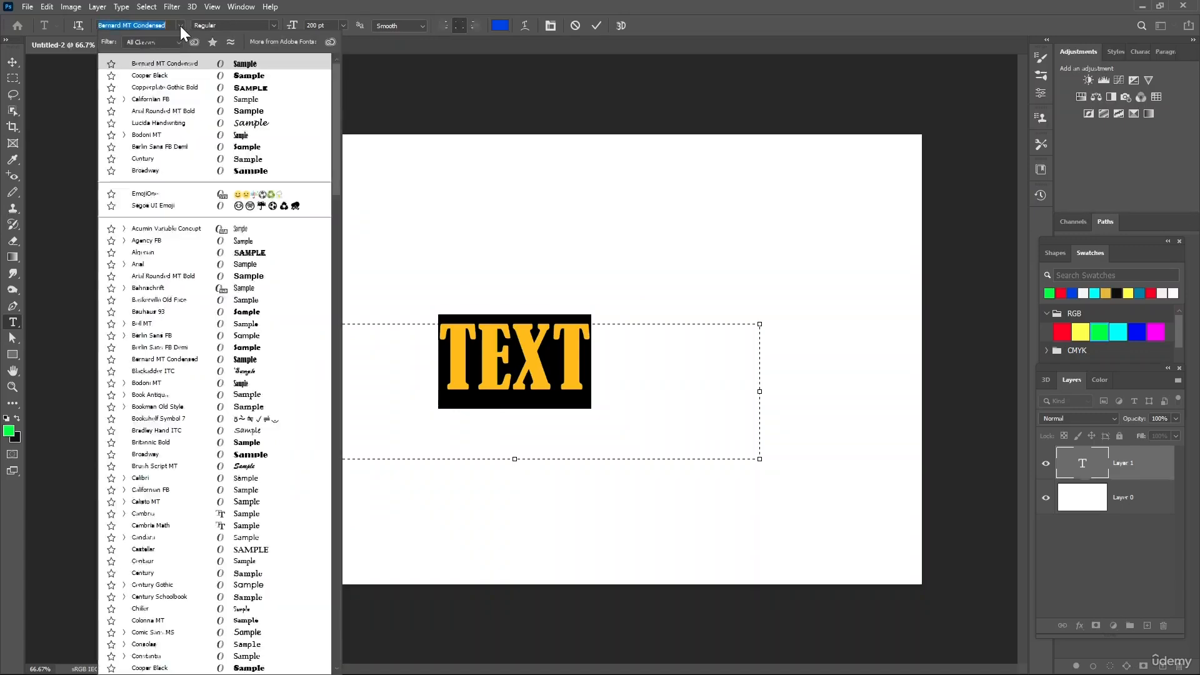
left_click(268, 385)
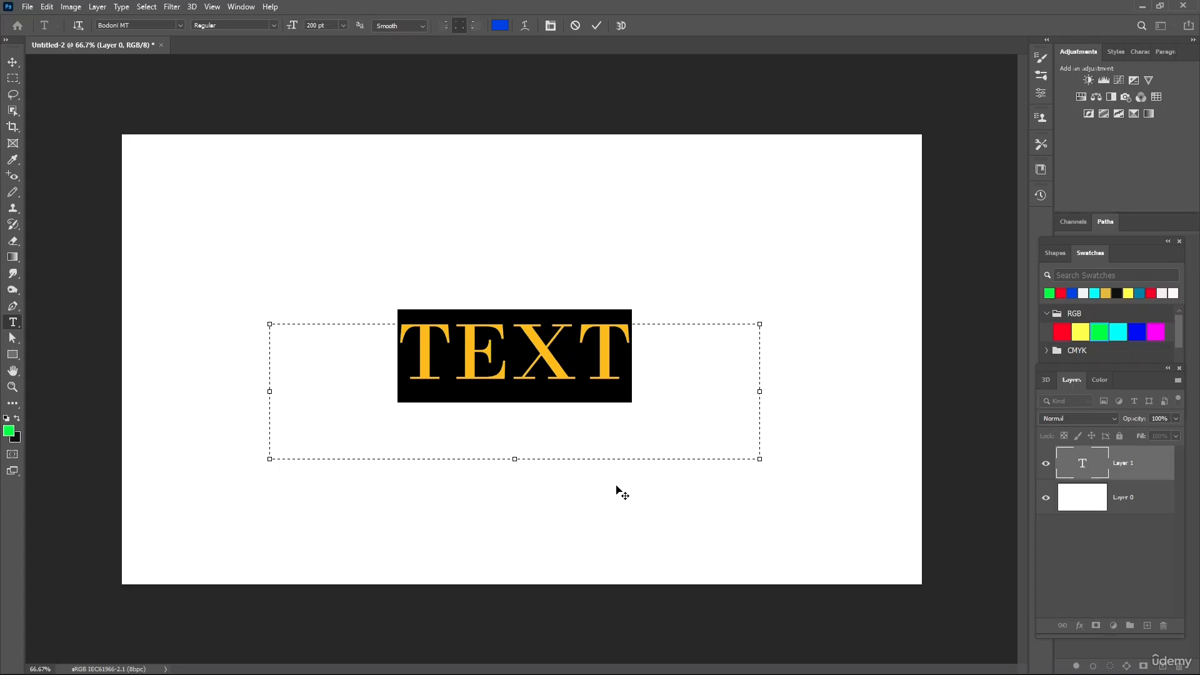
left_click_drag(684, 509, 685, 509)
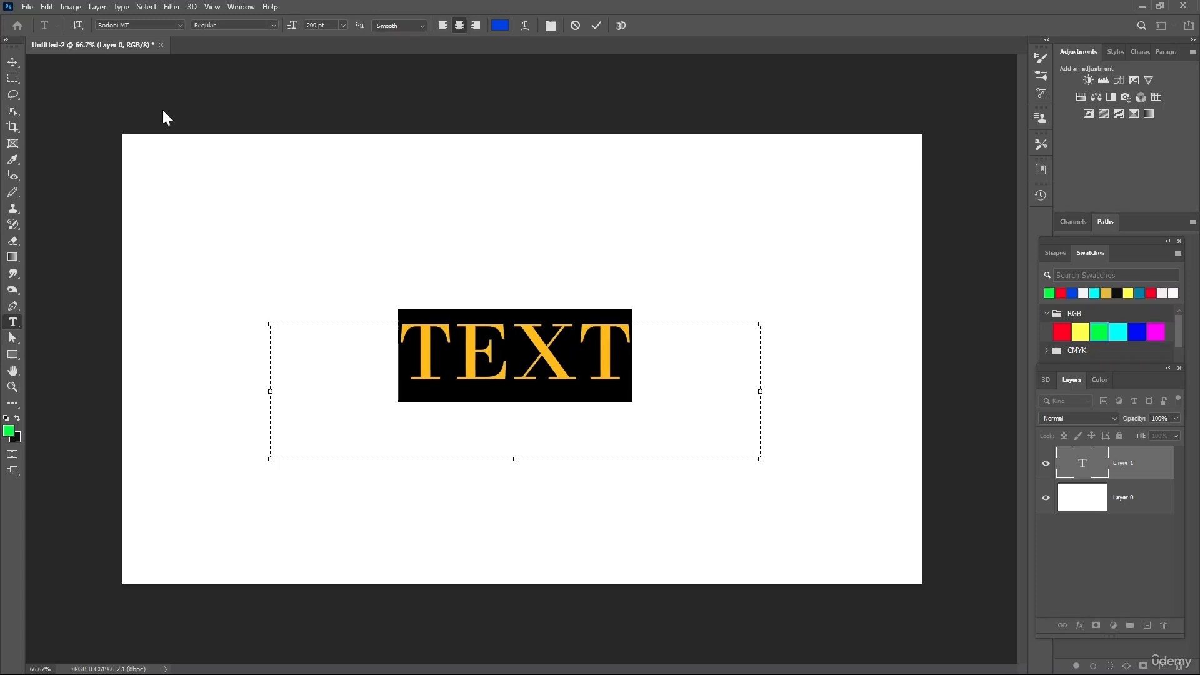
left_click(16, 61)
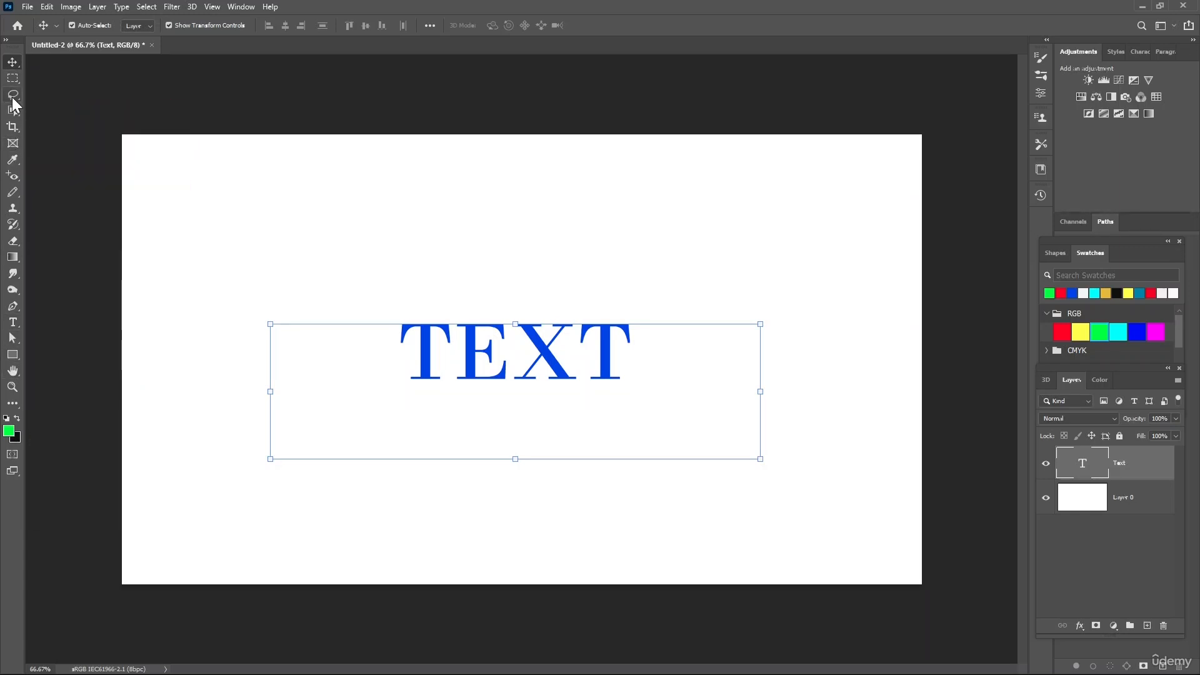
- Draw an ellipse shape about 515 by 539 px overlapping the start of the word TEXT
left_click(20, 358)
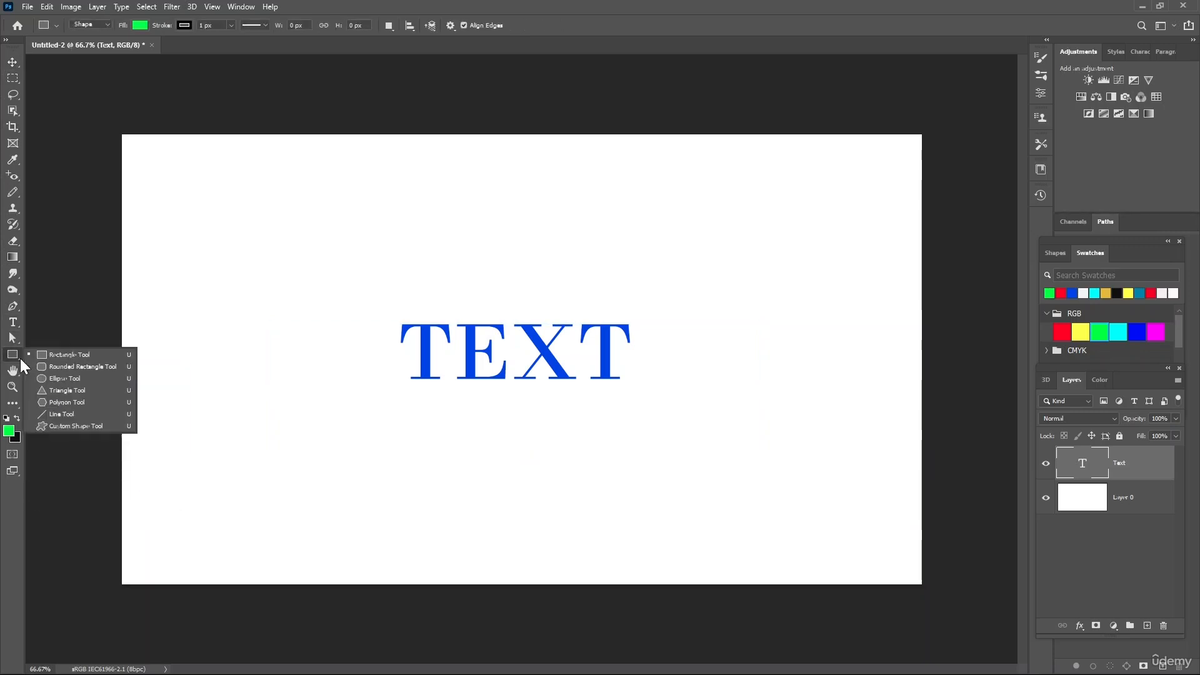
left_click(73, 379)
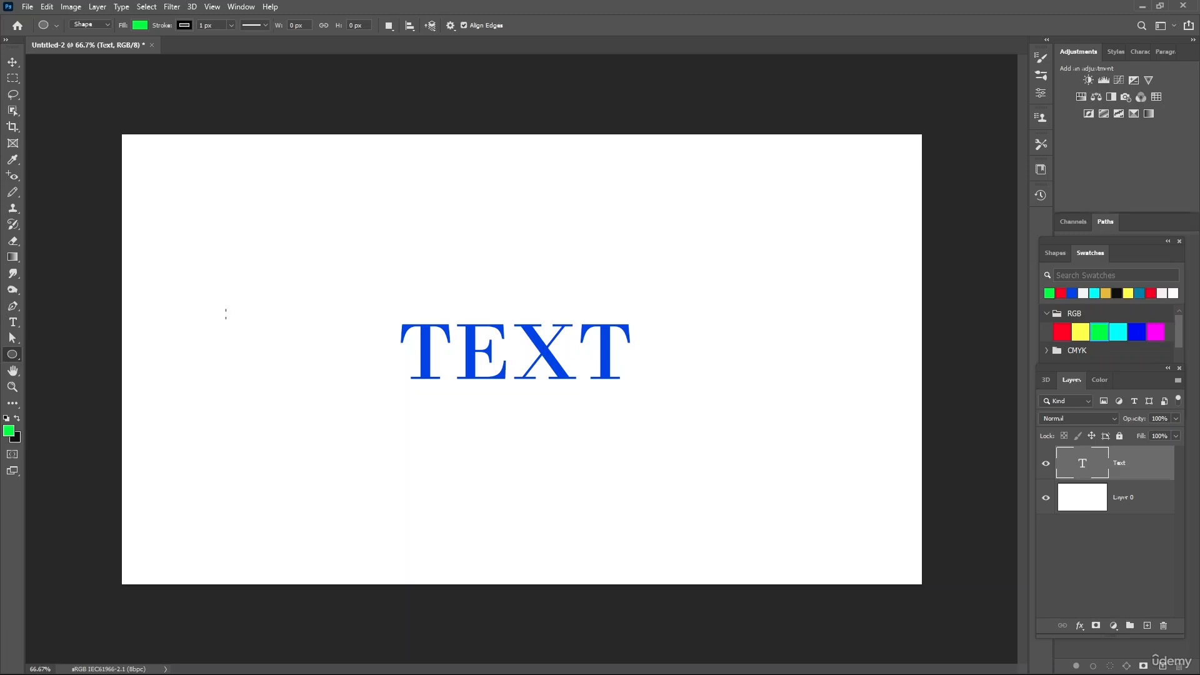
left_click_drag(226, 312, 439, 534)
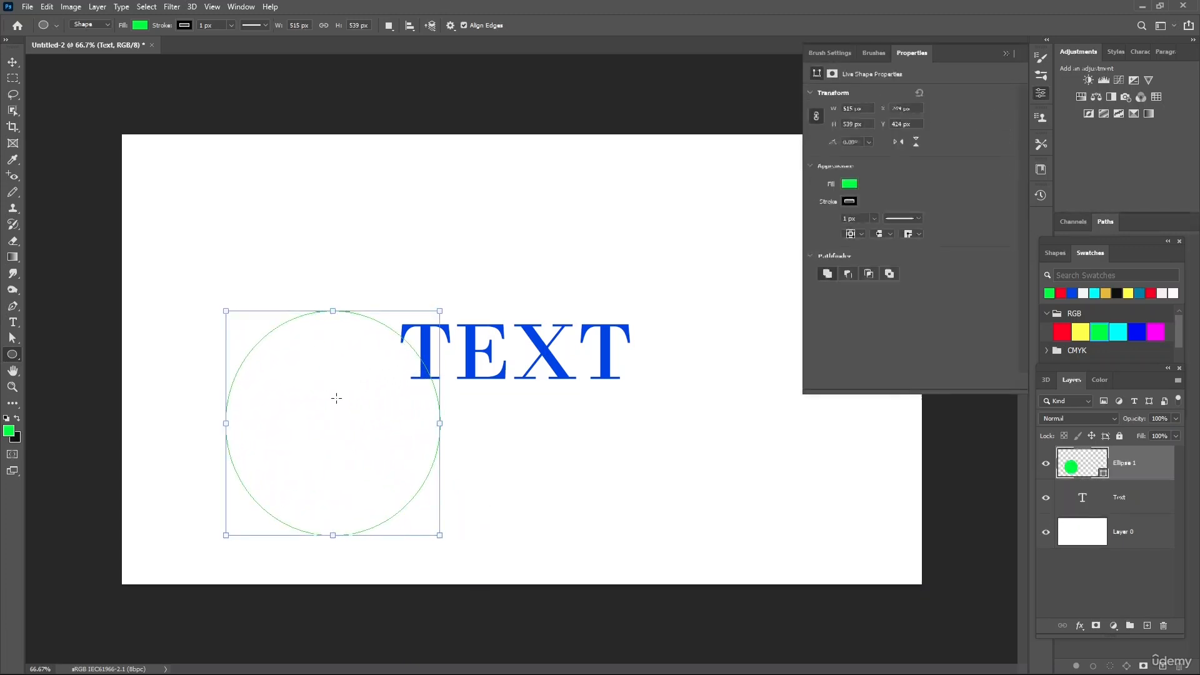
- Try no fill and a blue fill on the ellipse, and settle on the golden yellow recent color
left_click(848, 185)
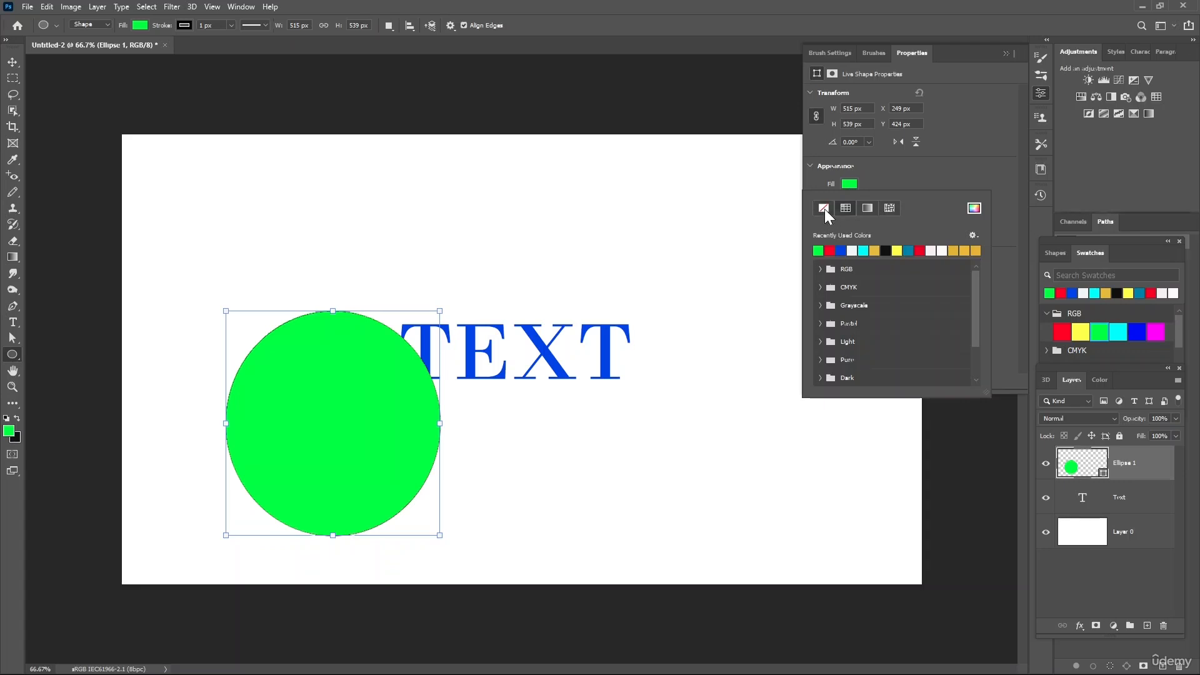
left_click(824, 208)
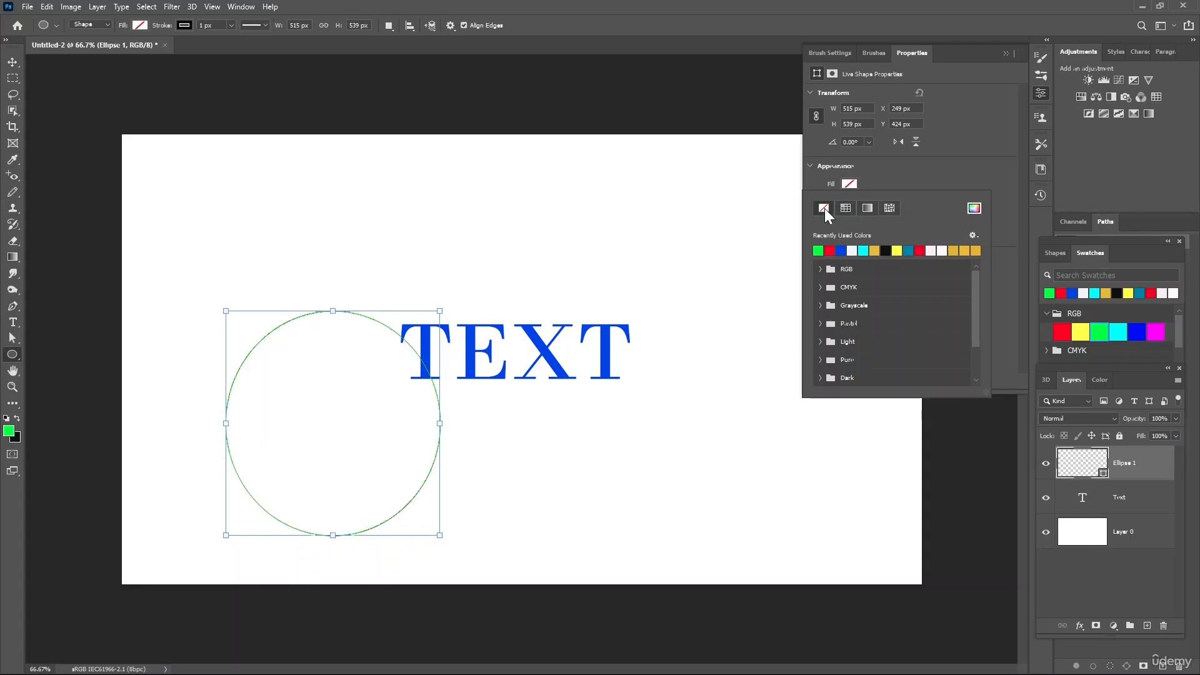
left_click(840, 250)
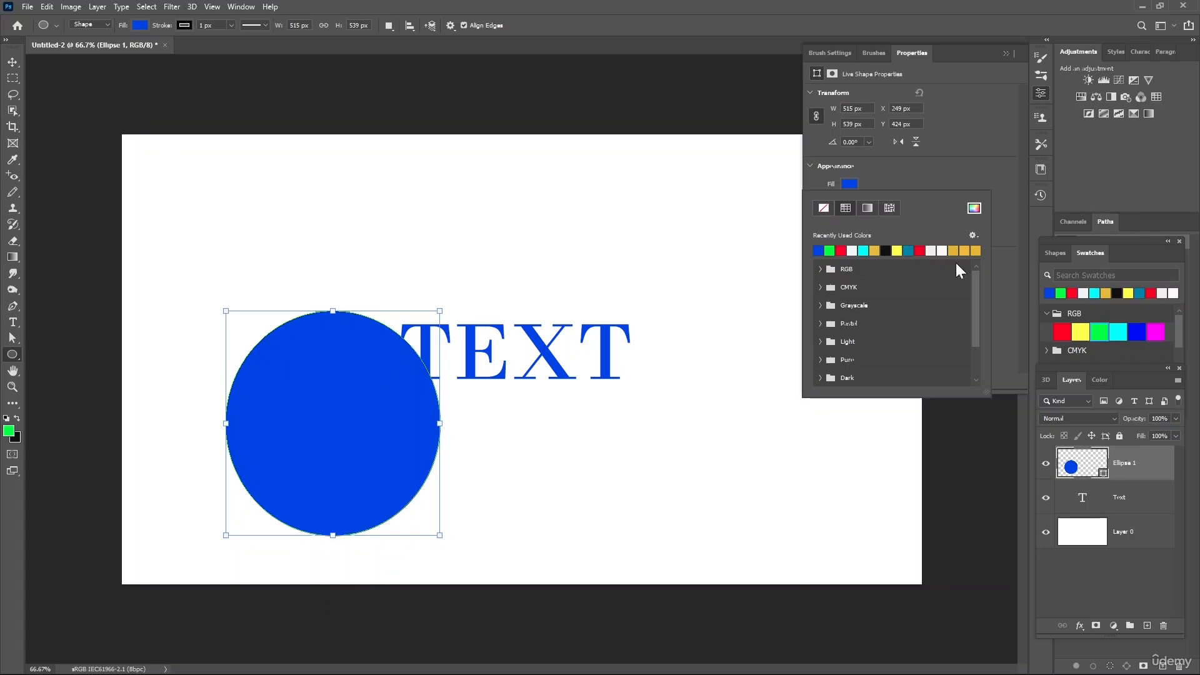
left_click(960, 250)
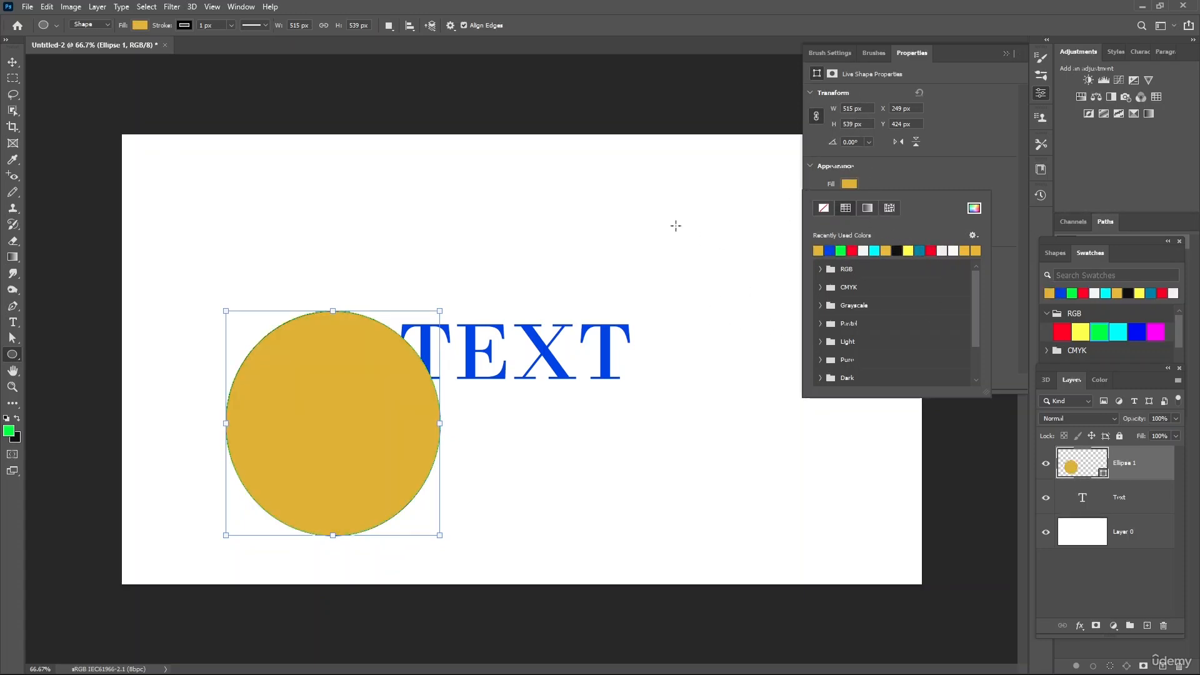
left_click(11, 63)
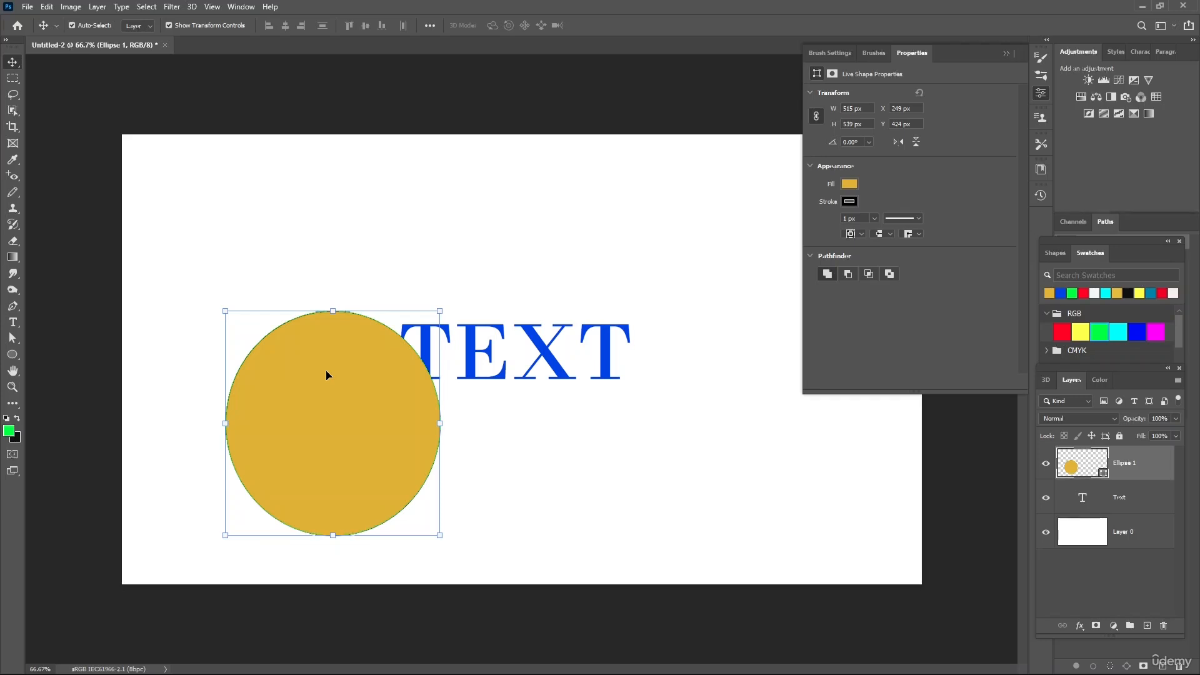
- Select the Text and Ellipse 1 layers in turn to examine each layer's bounds and properties
left_click(1128, 498)
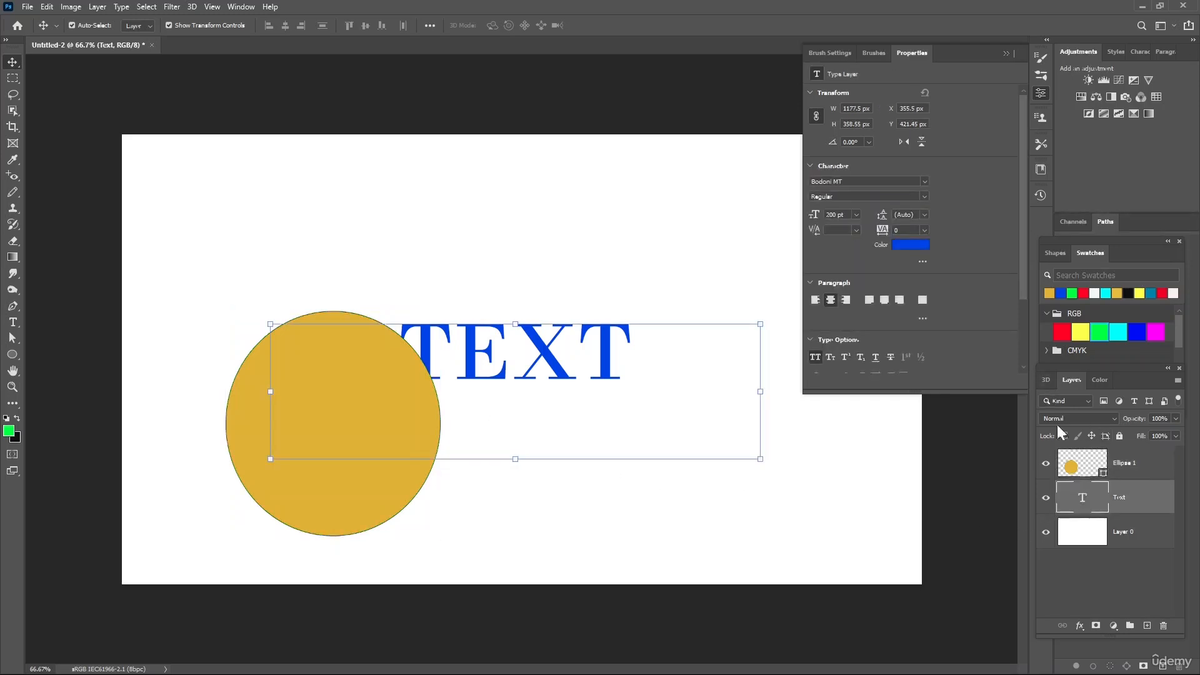
left_click(1103, 465)
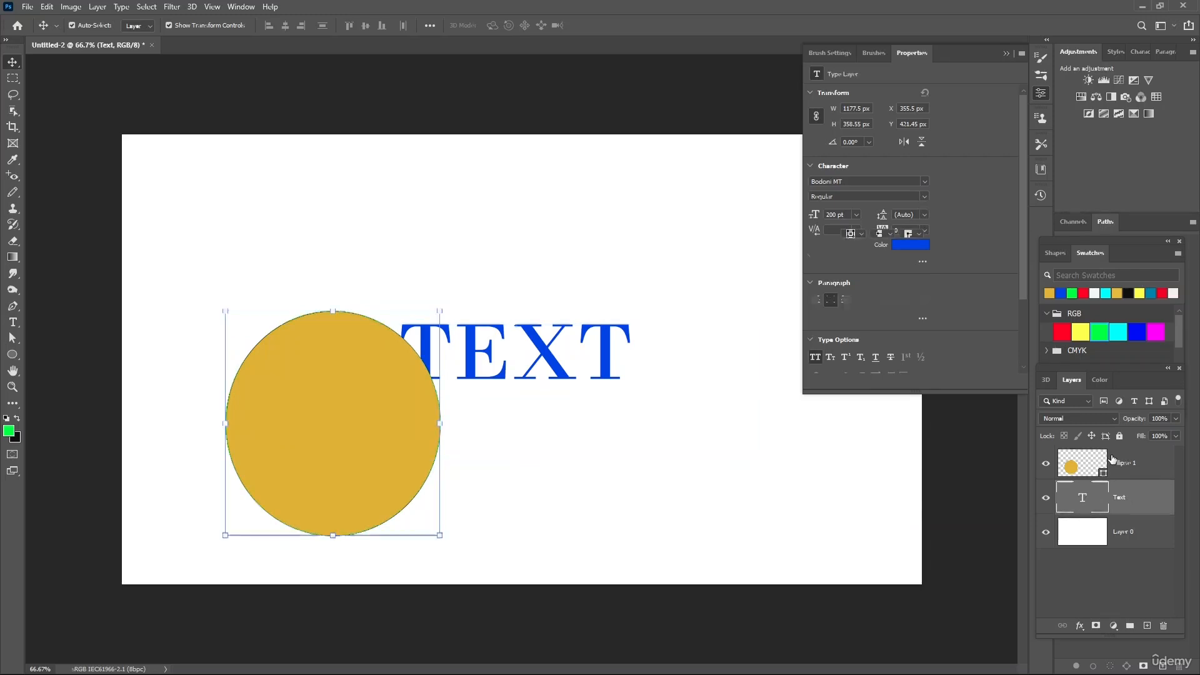
left_click(1123, 502)
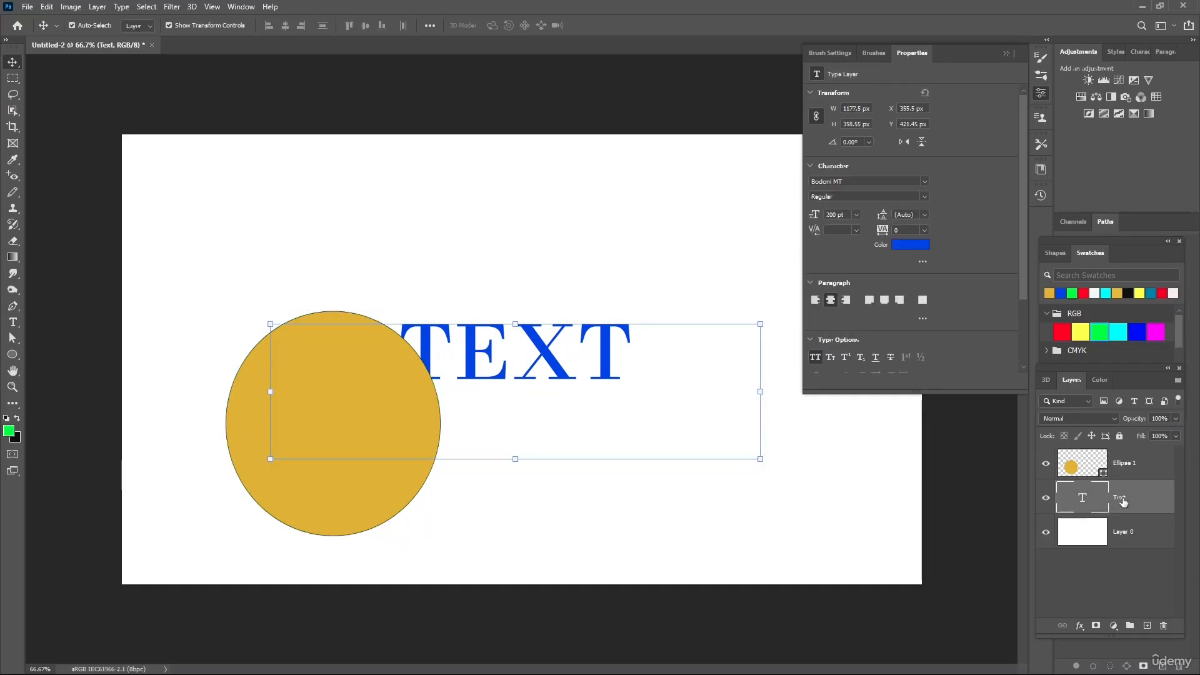
left_click(1119, 465)
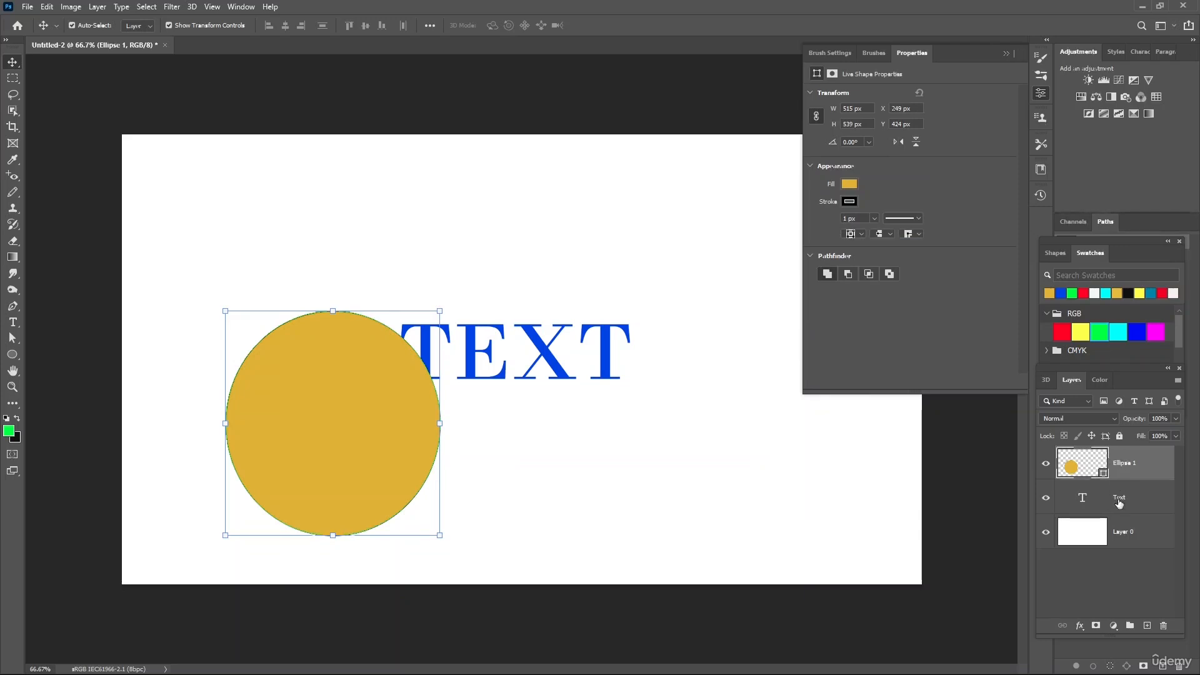
left_click(1119, 502)
- Add a Hue/Saturation adjustment layer above the ellipse, raising the hue to turn it lime green and setting saturation to +48
left_click(1121, 469)
left_click(1086, 100)
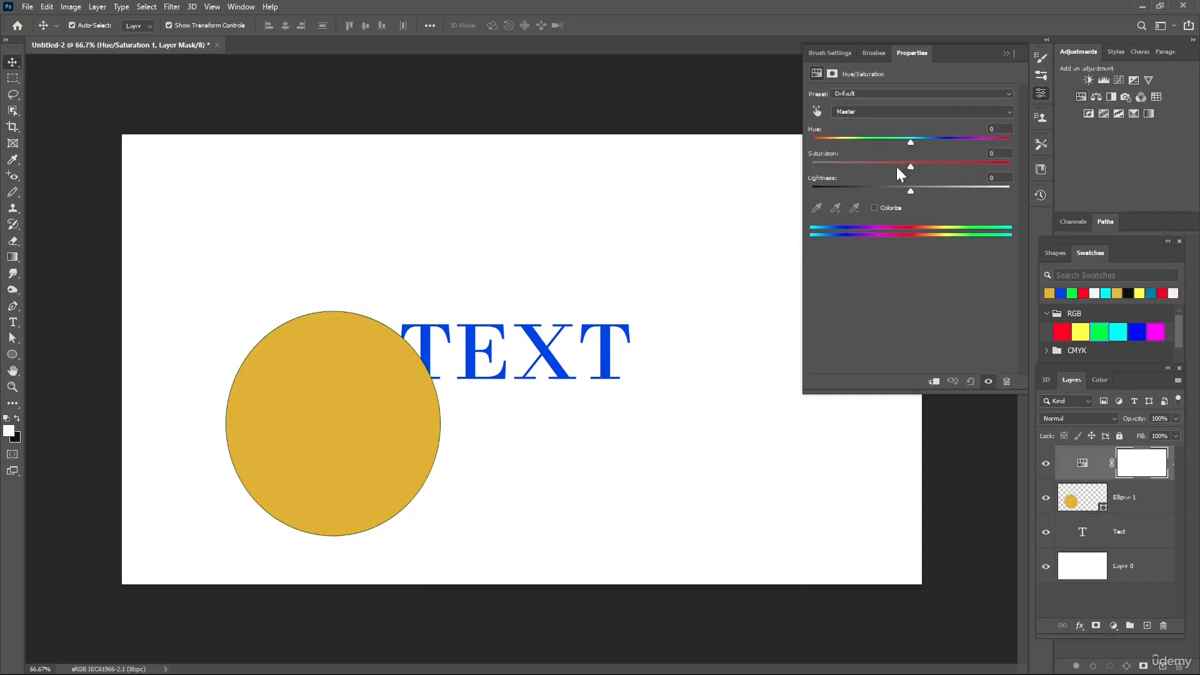
mouse_move(913, 166)
left_mouse_down()
mouse_move(958, 167)
mouse_move(958, 152)
mouse_move(932, 152)
left_mouse_up()
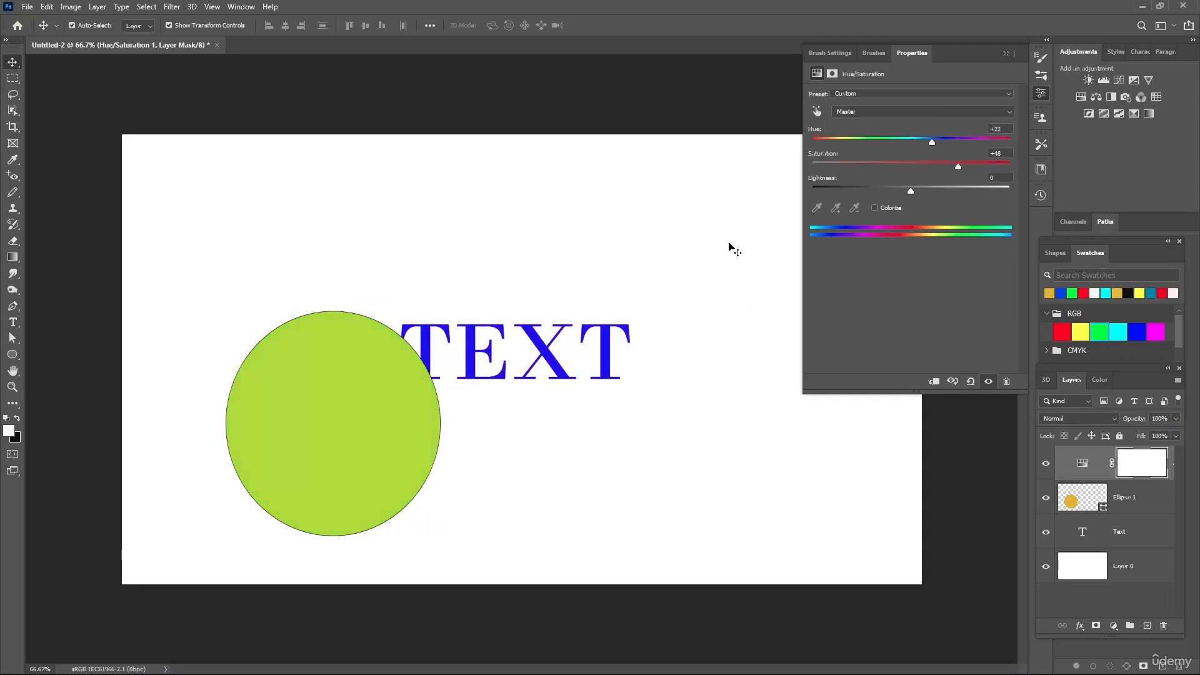
- Move the ellipse up and left, clear of the word TEXT, to about X 123 px, Y 363 px, and convert it to a smart object
left_click_drag(368, 376, 317, 351)
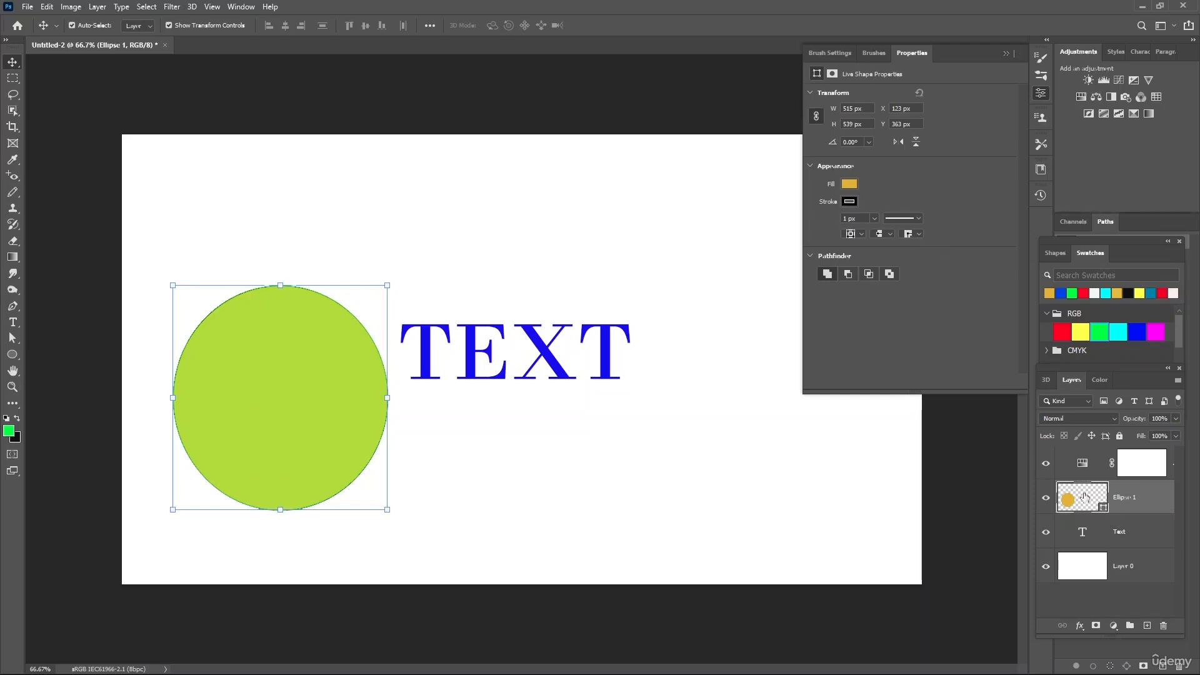
right_click(1145, 499)
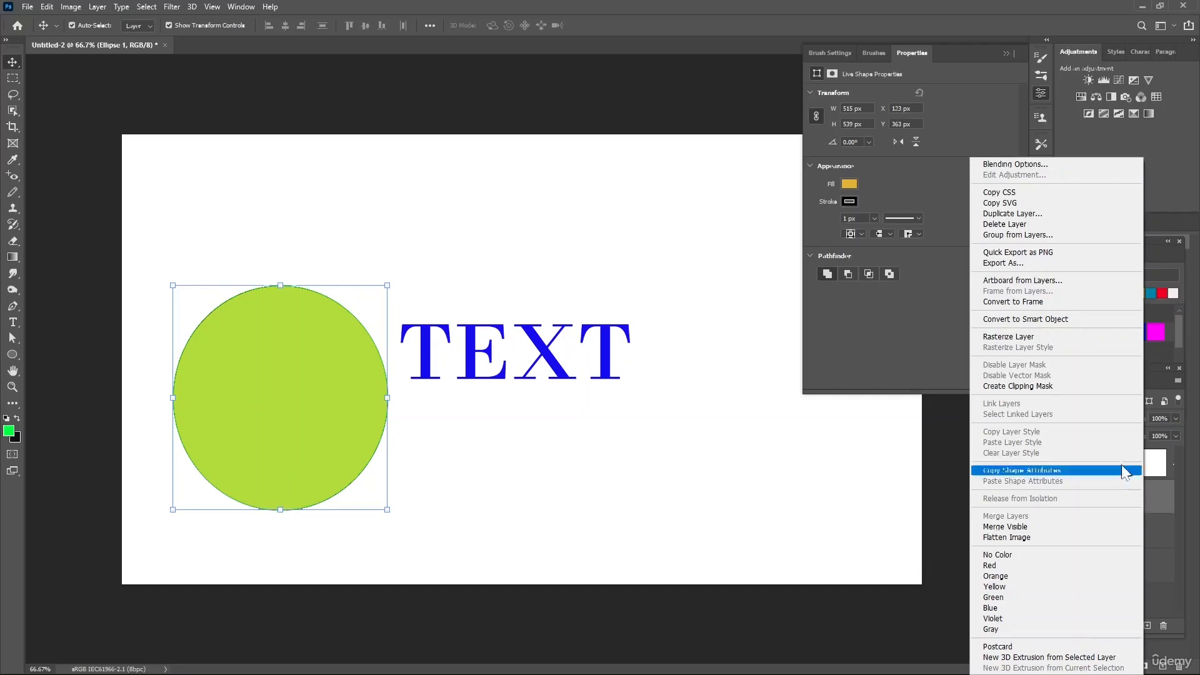
left_click(1059, 318)
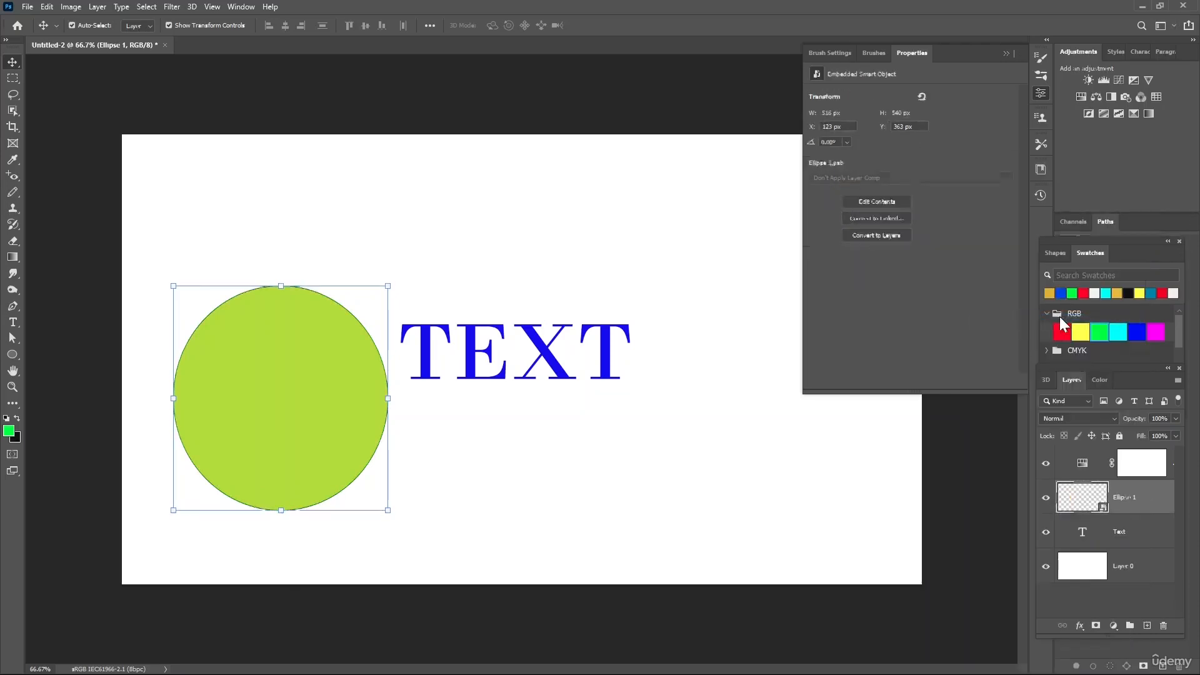